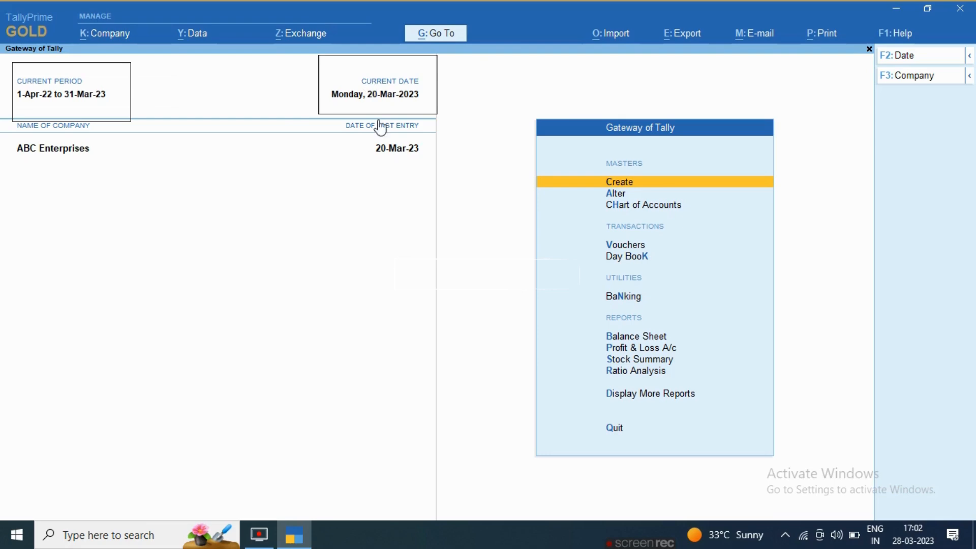
Start a new payment voucher and set its date to 31-03-2023.
key("Down")
key("Down")
key("Down")
key("Down")
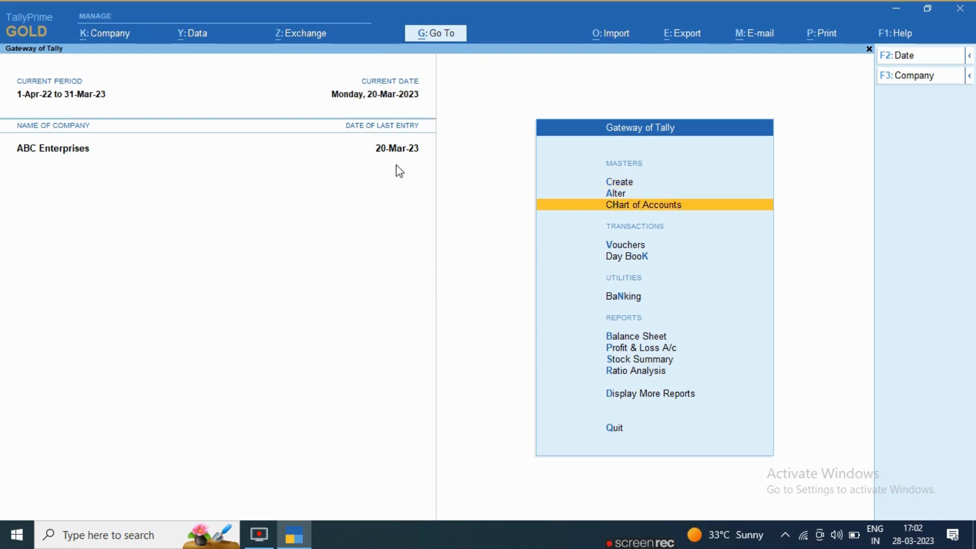
key("Up")
key("Return")
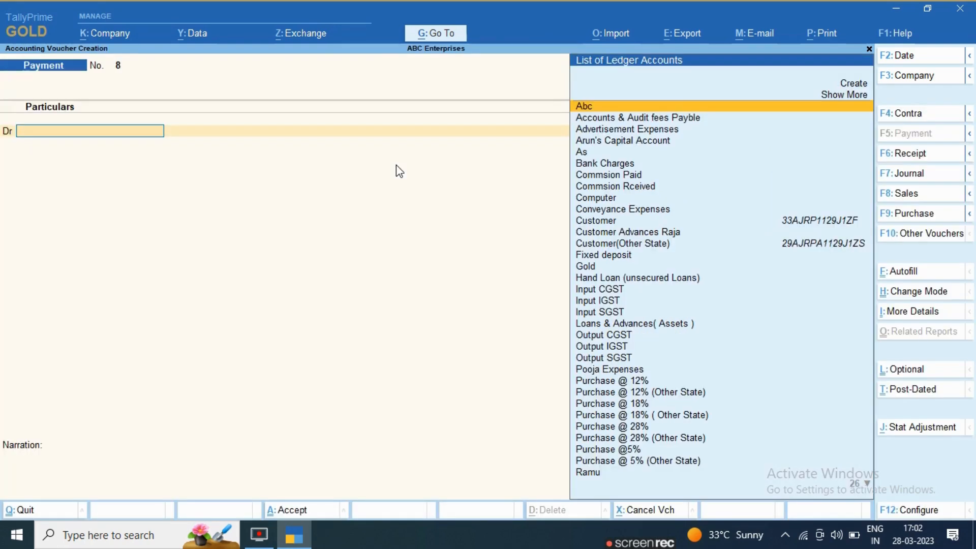
key("F2")
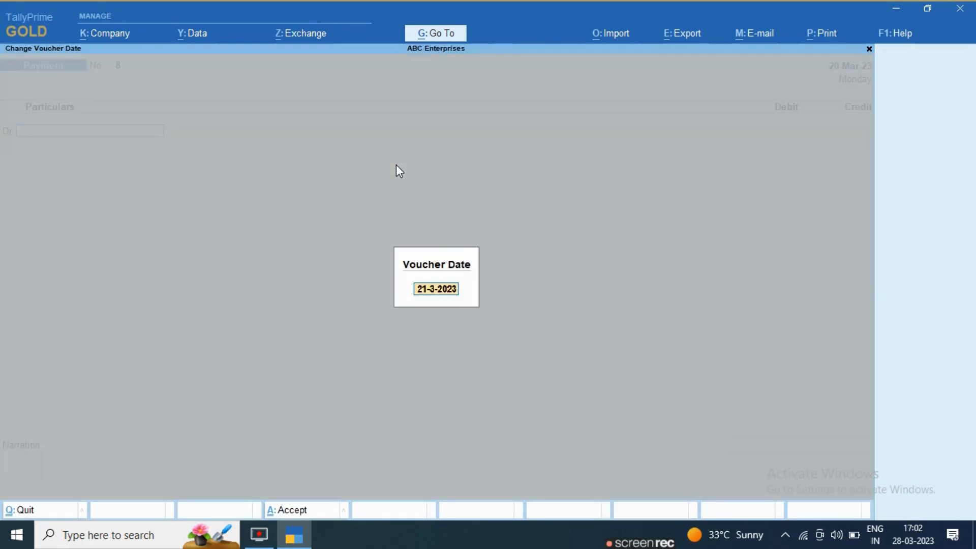
type("31-03")
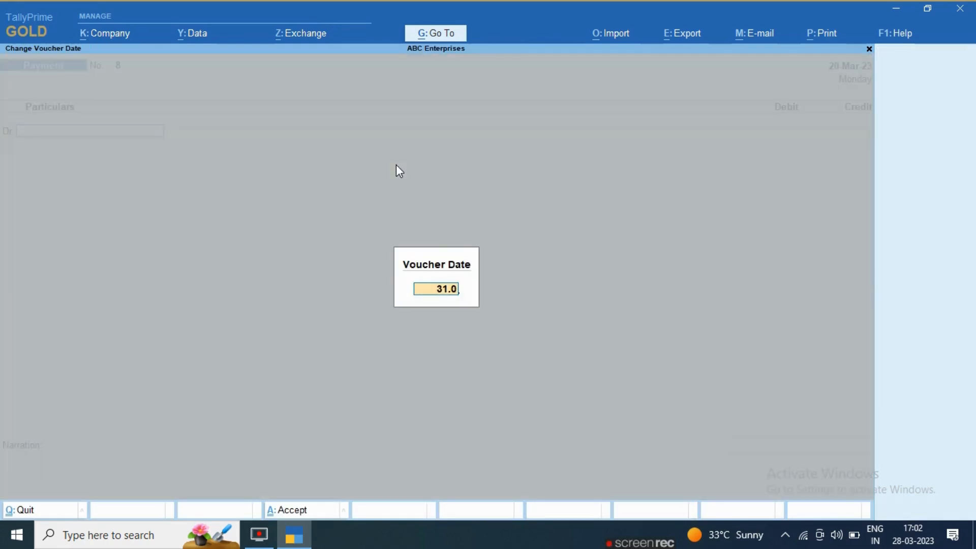
key("Return")
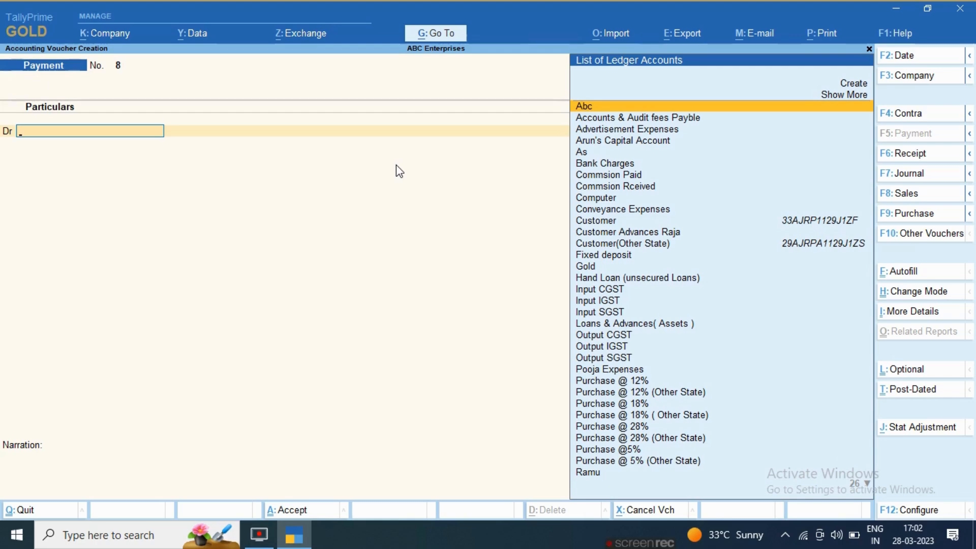
Debit Bank Charges with 150 and credit the same amount to HDFC Bank.
type("Ba")
key("Return")
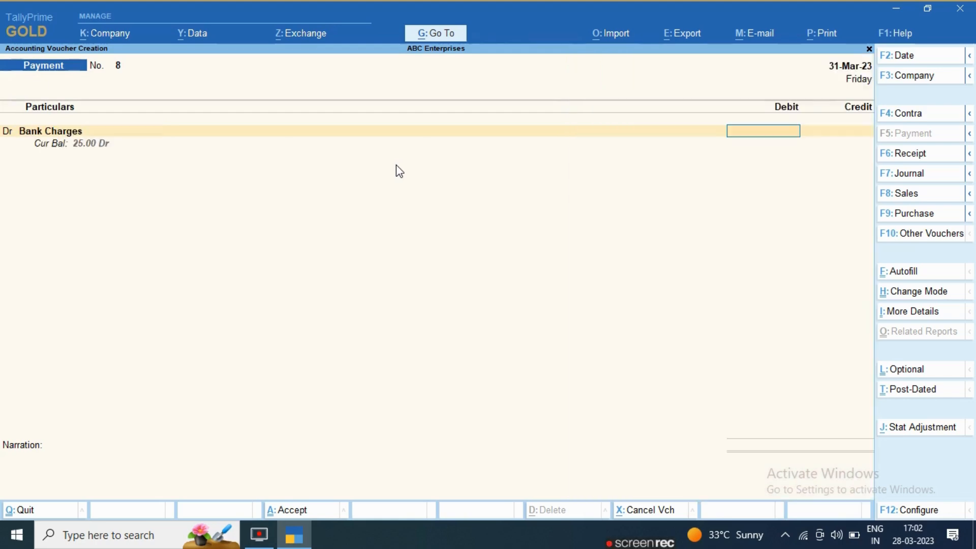
type("150")
key("Return")
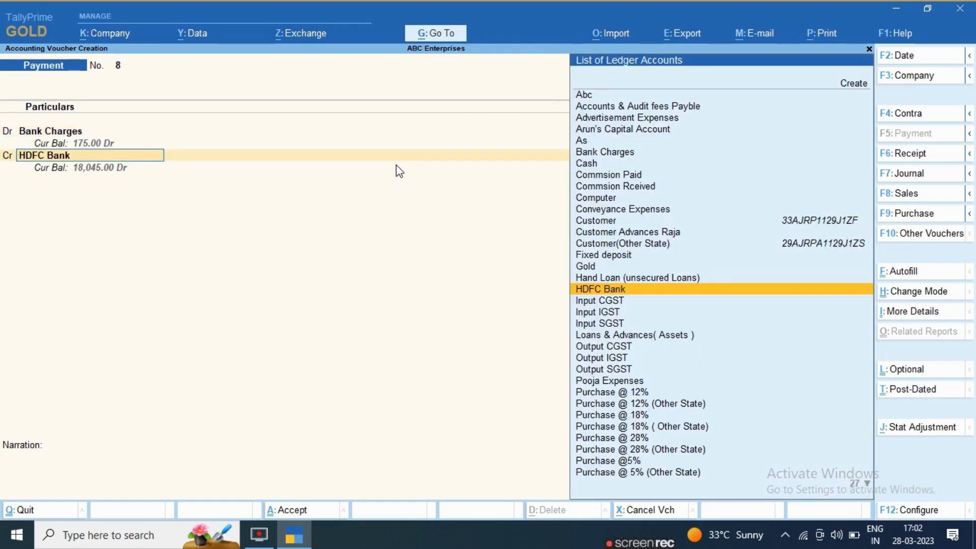
key("Return")
key("Return")
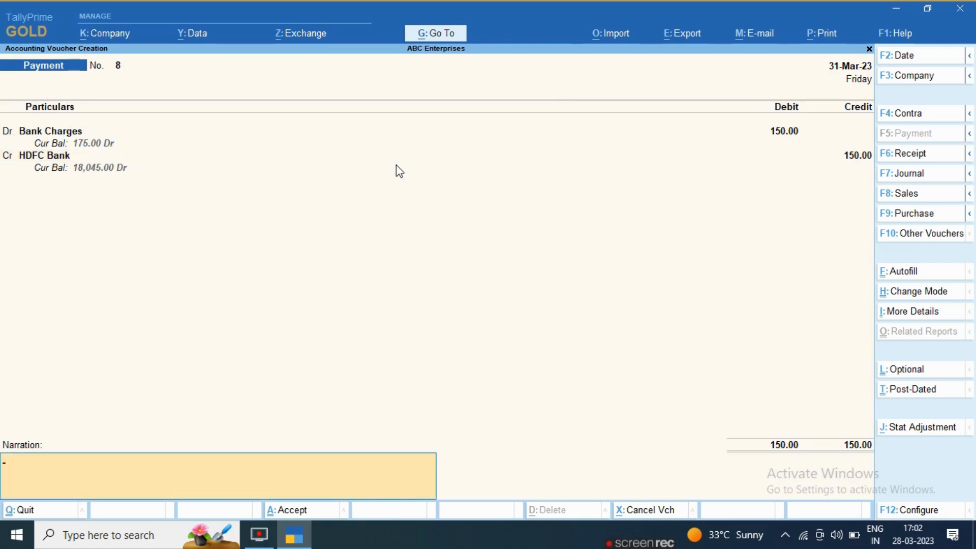
Add the narration "bank charges", save the payment voucher and leave voucher entry.
key("Return")
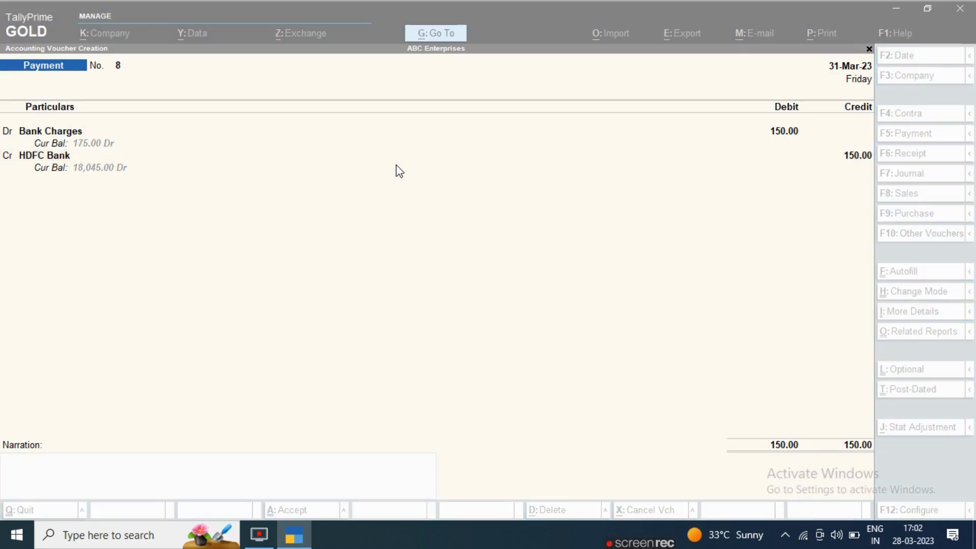
key("n")
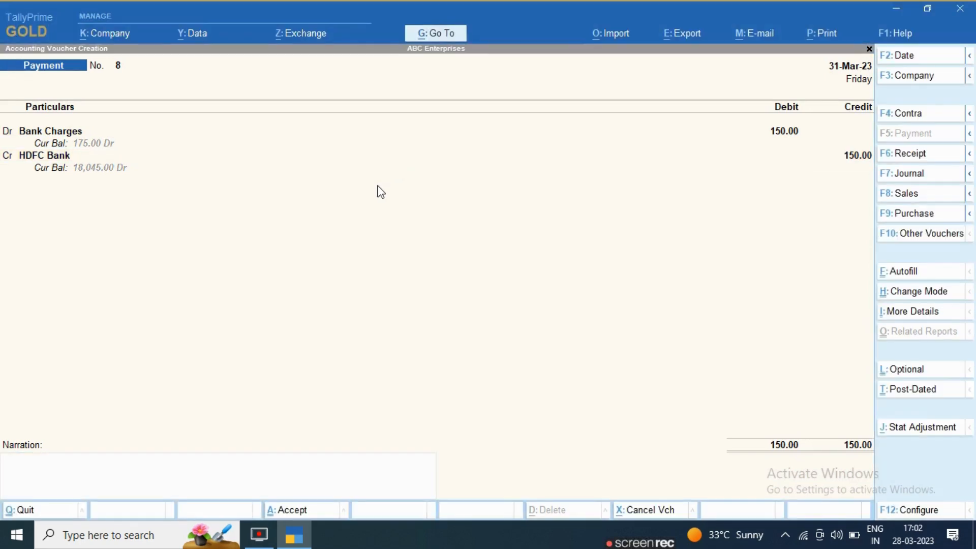
key("Return")
key("Return")
key("Return")
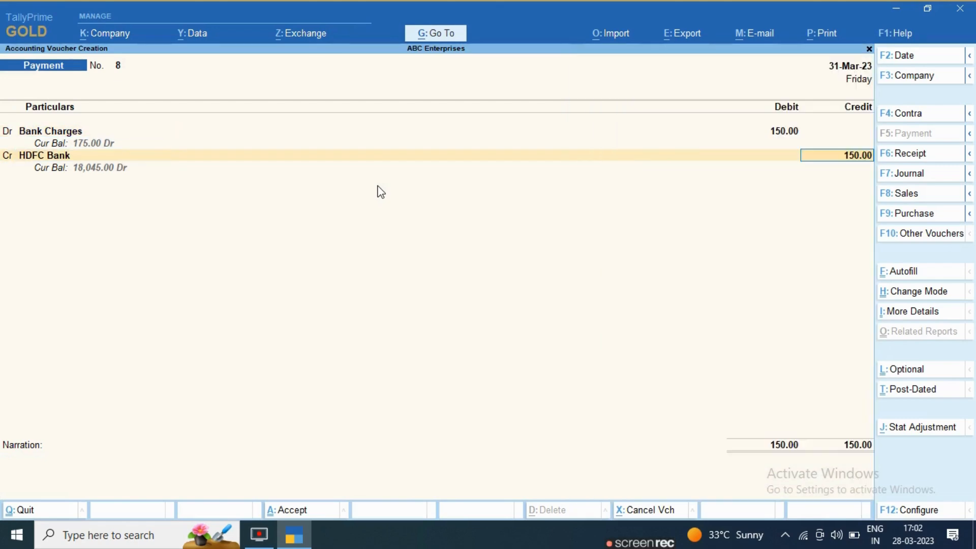
key("Return")
type("ban")
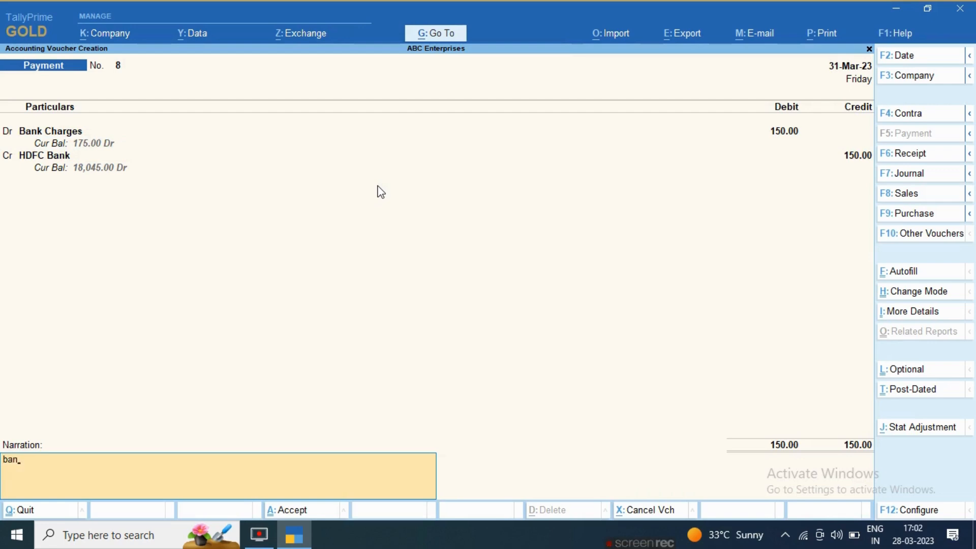
type("k c")
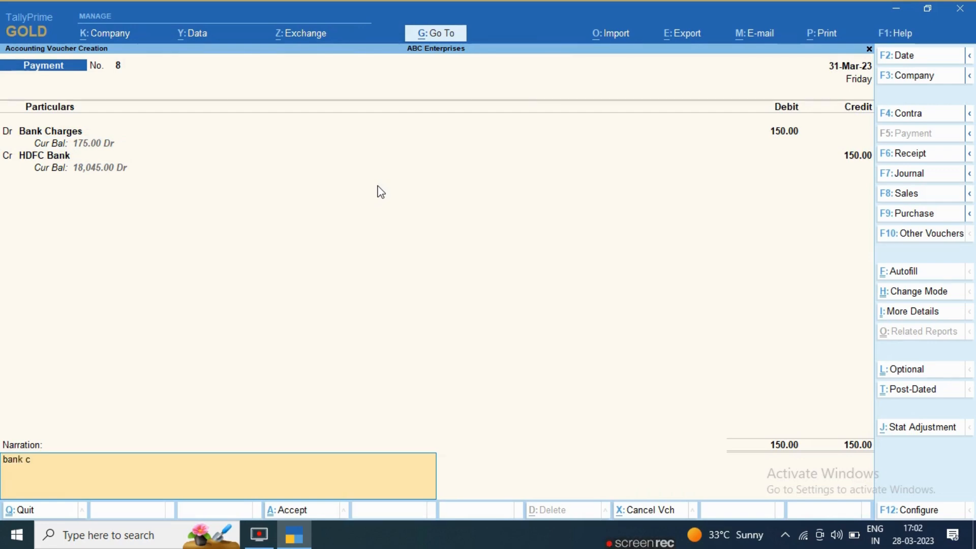
type("harges")
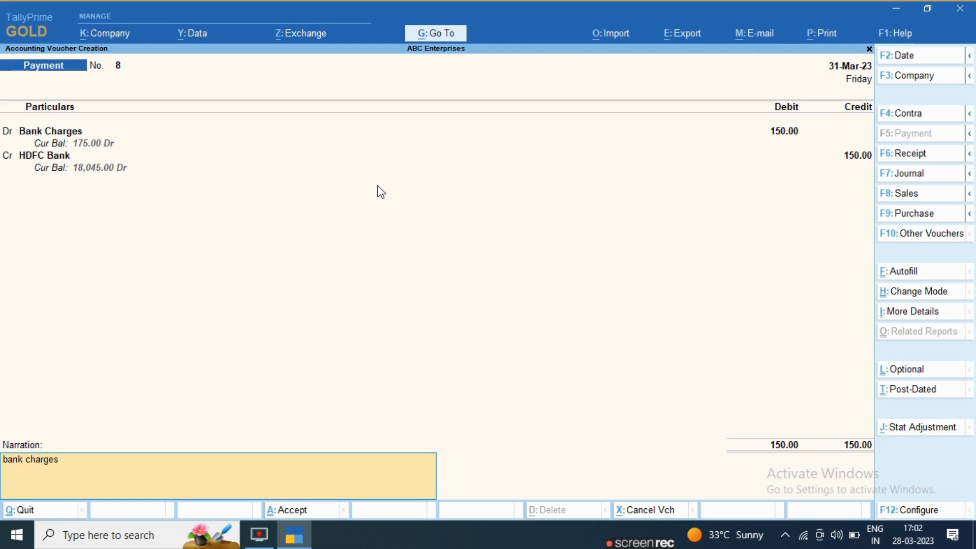
key("Return")
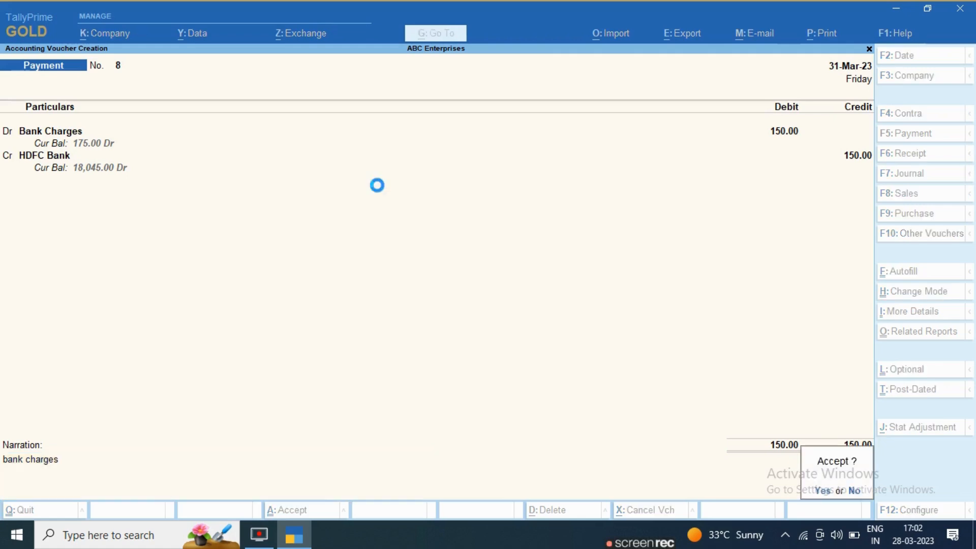
key("Return")
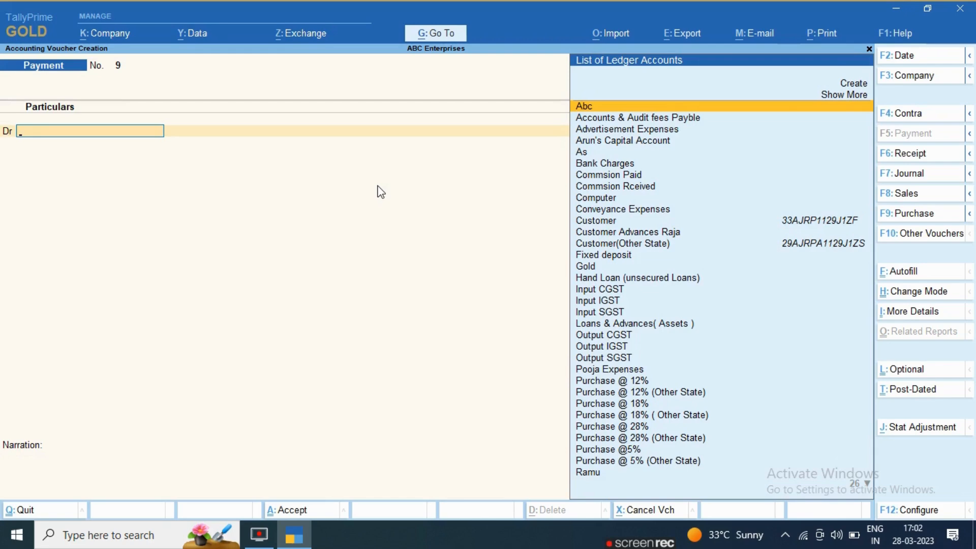
key("Escape")
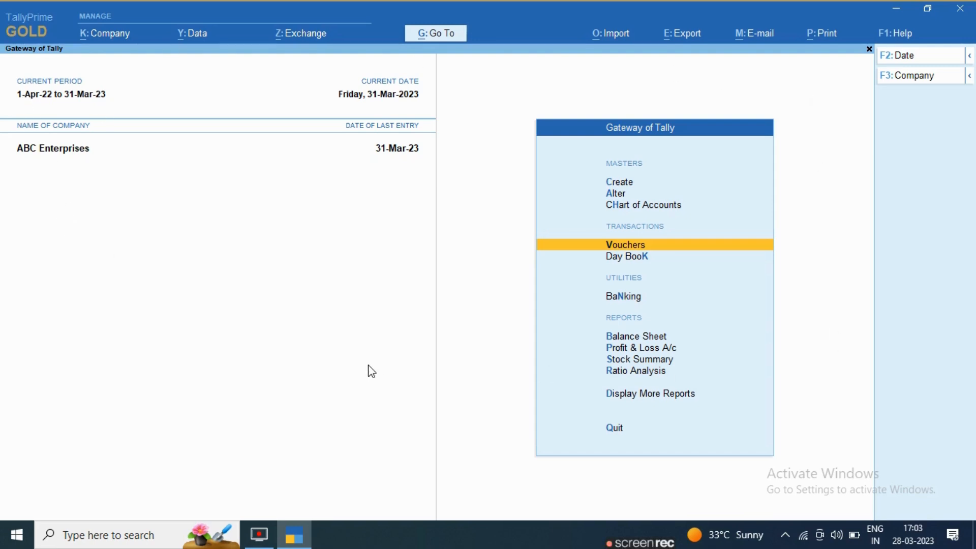
Change the company's current period to run from 1-4-2023 to 31-3-2024.
key("alt+F2")
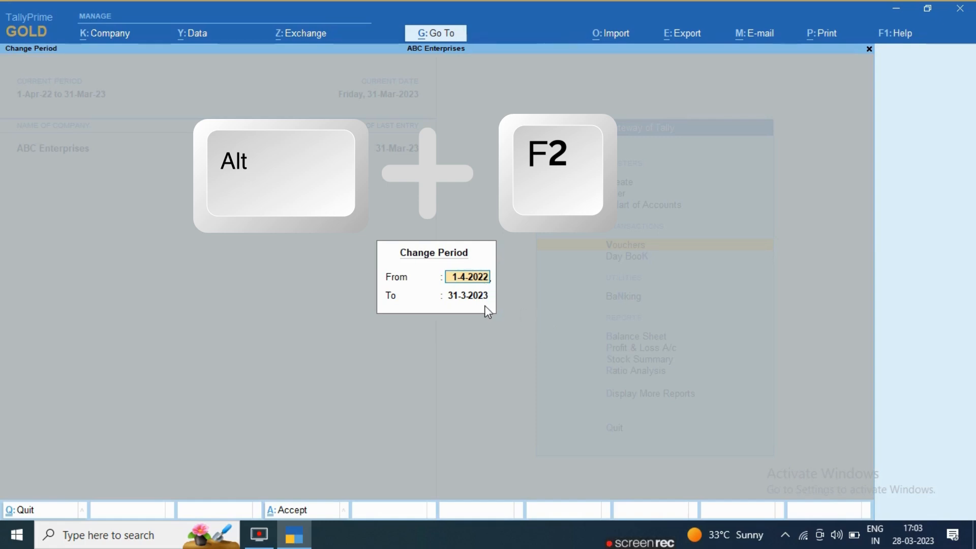
key("BackSpace")
type("3")
key("Return")
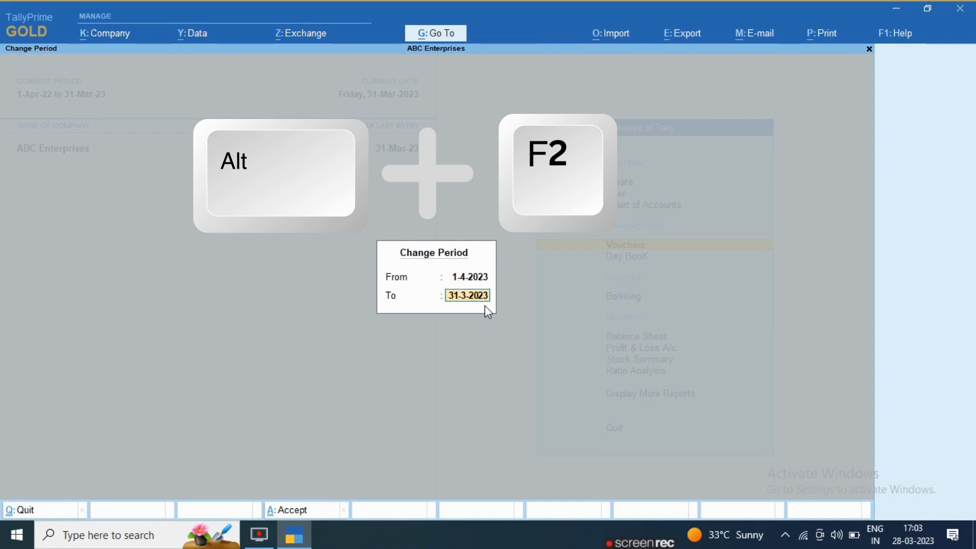
key("BackSpace")
type("4")
key("Return")
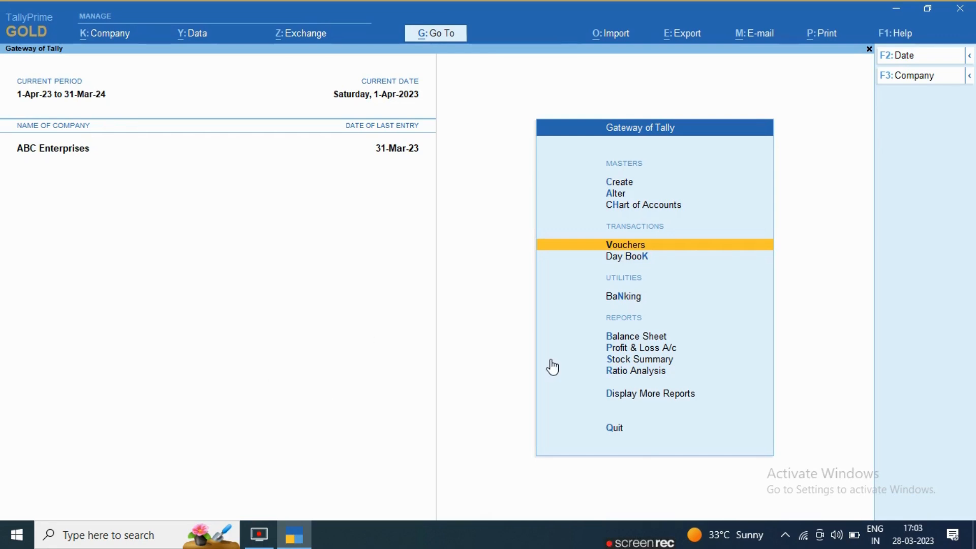
Start a payment voucher dated 1.4.23 and debit Pooja Expenses with 100.
key("Return")
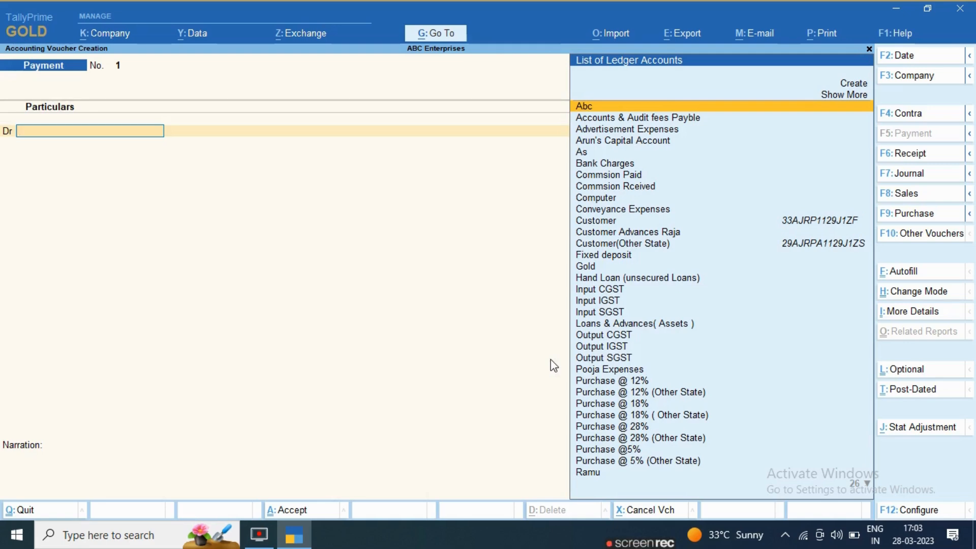
type("Poj")
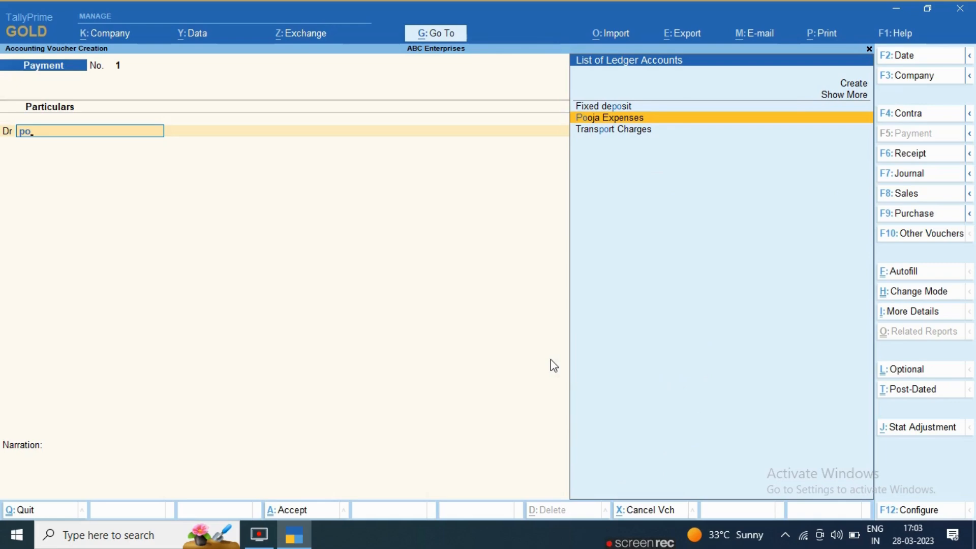
key("F2")
type("1.4.23")
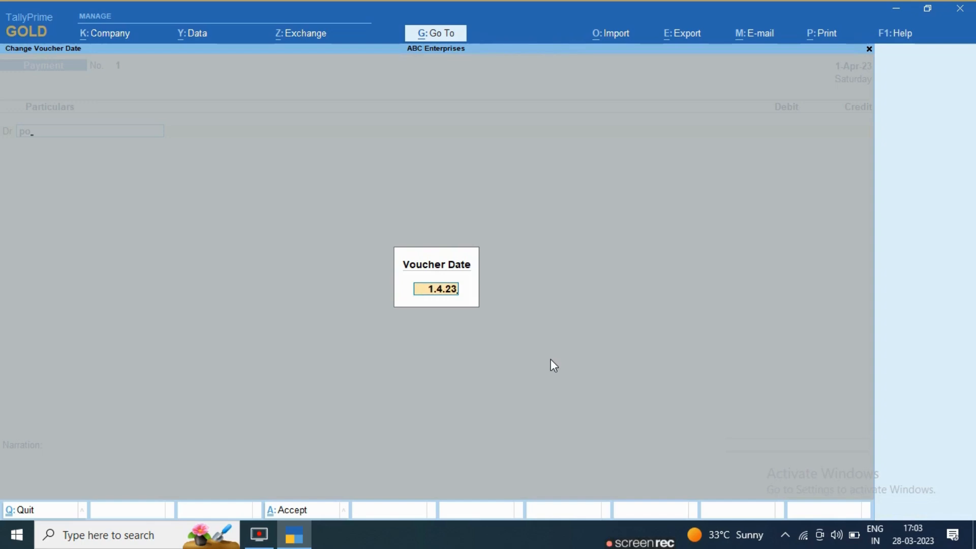
key("Return")
key("Return")
type("100")
key("Return")
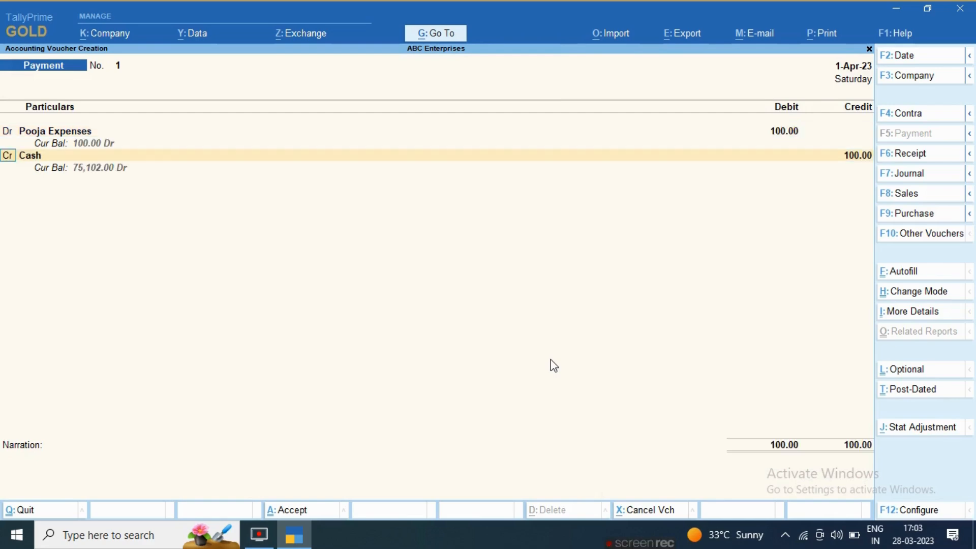
Credit Cash with 100, save the voucher with a blank narration and leave voucher entry.
key("Return")
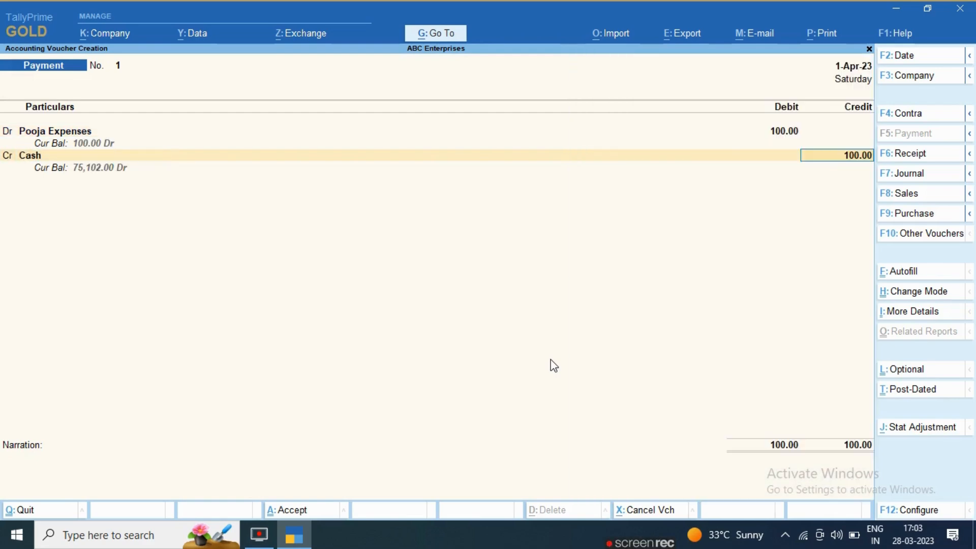
key("Return")
key("BackSpace")
key("BackSpace")
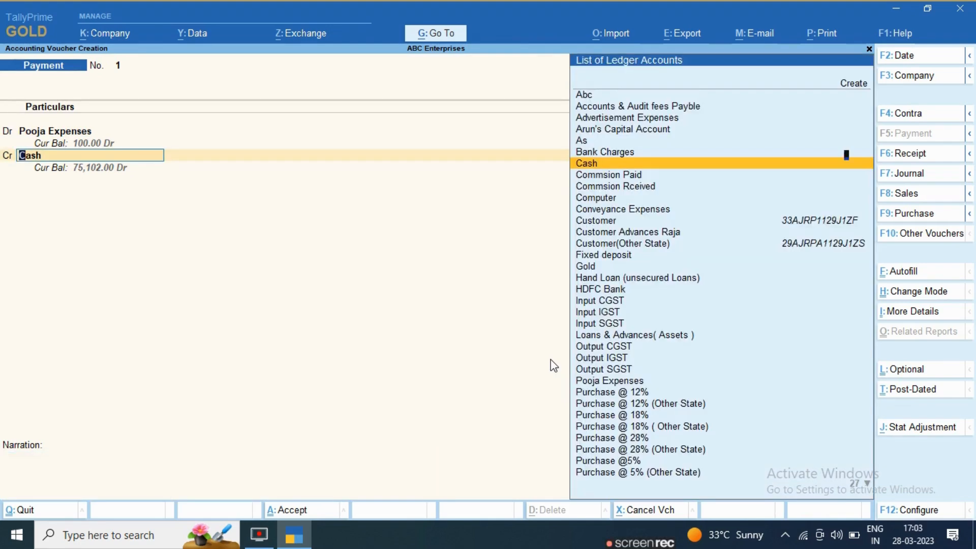
key("Return")
key("Return")
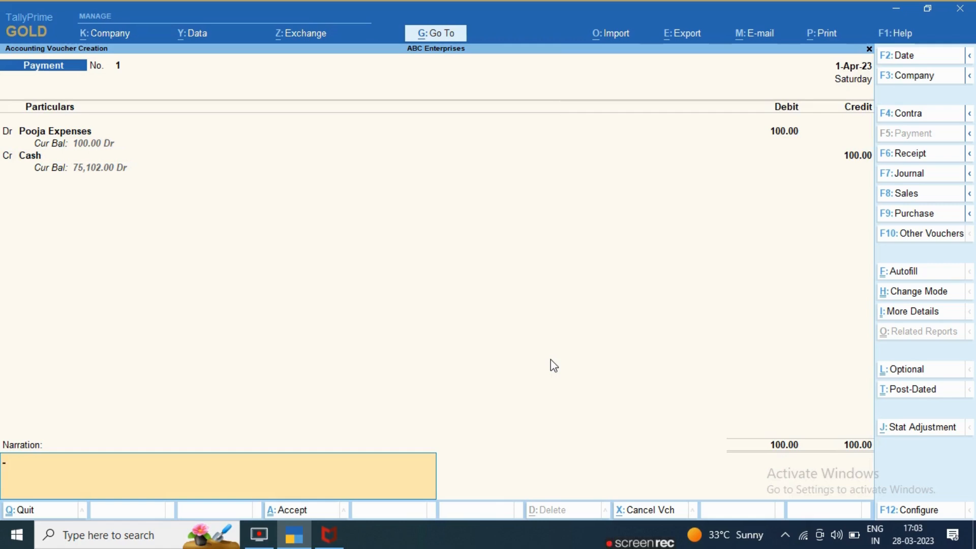
key("Return")
key("Return")
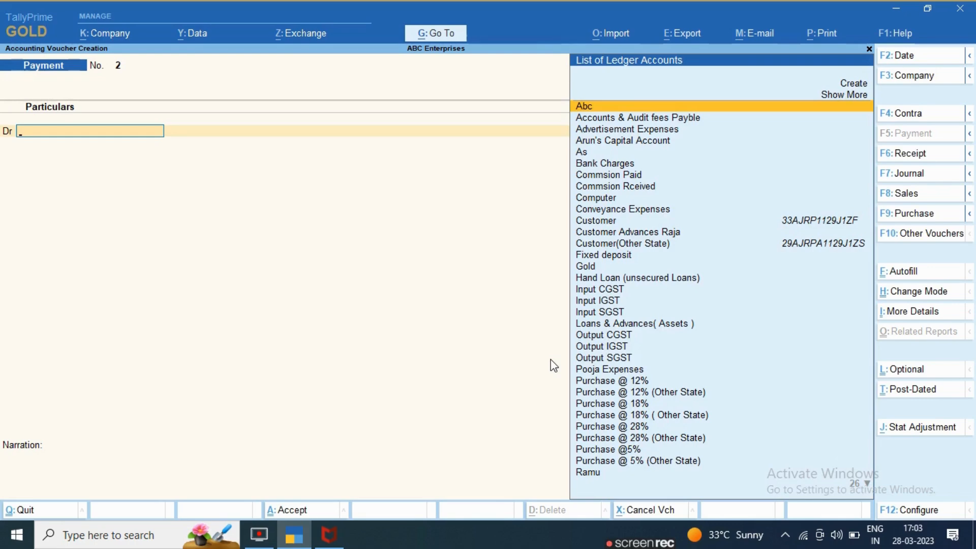
key("Escape")
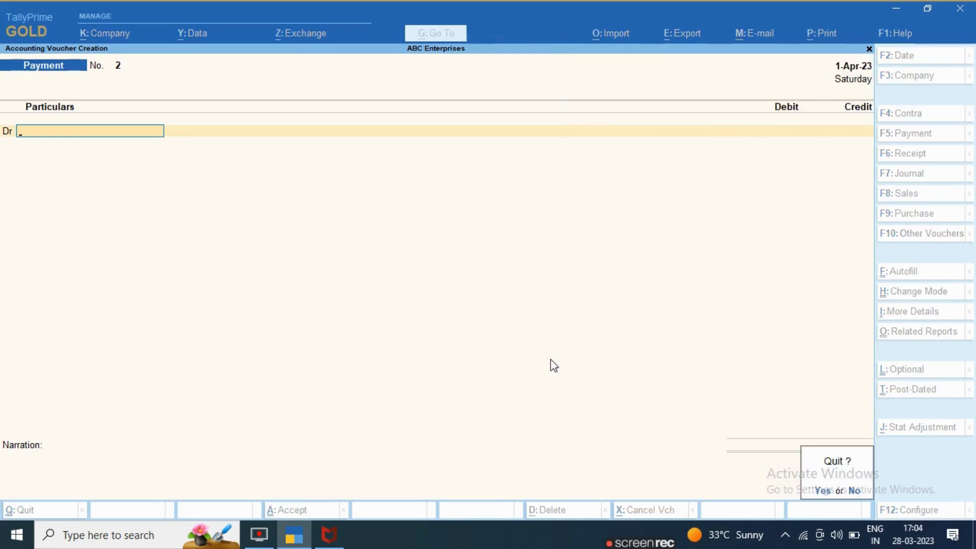
key("Return")
Open the Profit & Loss A/c for the new period in detailed form.
key("Down")
key("Down")
key("Down")
key("Down")
key("Return")
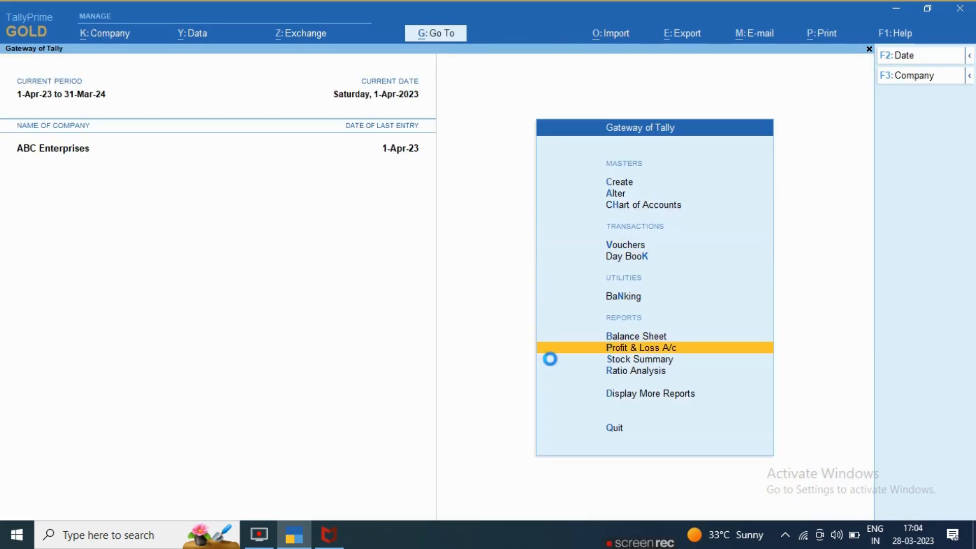
key("alt+F5")
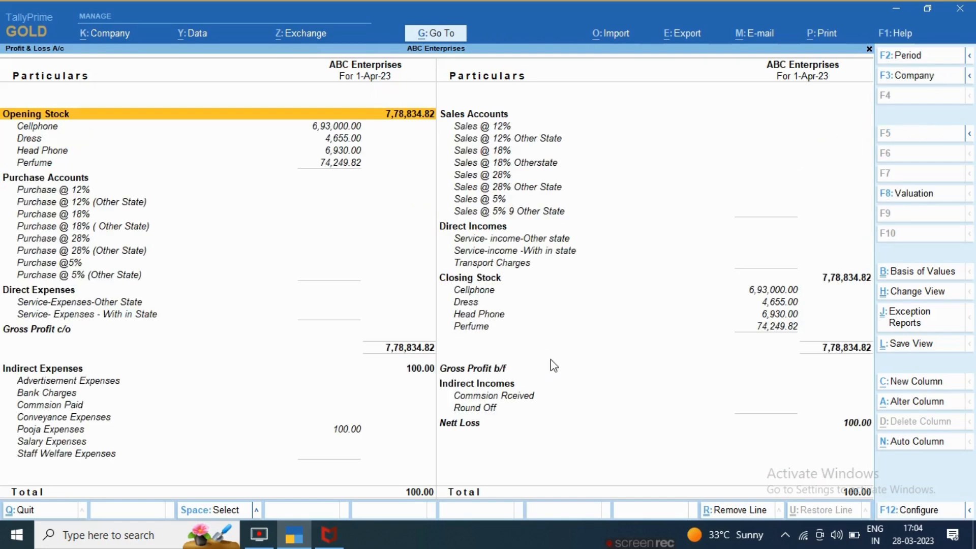
Examine the expense side of the Profit & Loss A/c from Opening Stock down to Staff Welfare Expenses, then close the report.
key("Down")
key("Down")
key("Down")
key("Down")
key("Down")
key("Down")
key("Down")
key("Down")
key("Down")
key("Down")
key("Down")
key("Down")
key("Down")
key("Down")
key("Down")
key("Down")
key("Down")
key("Down")
key("Down")
key("Down")
key("Down")
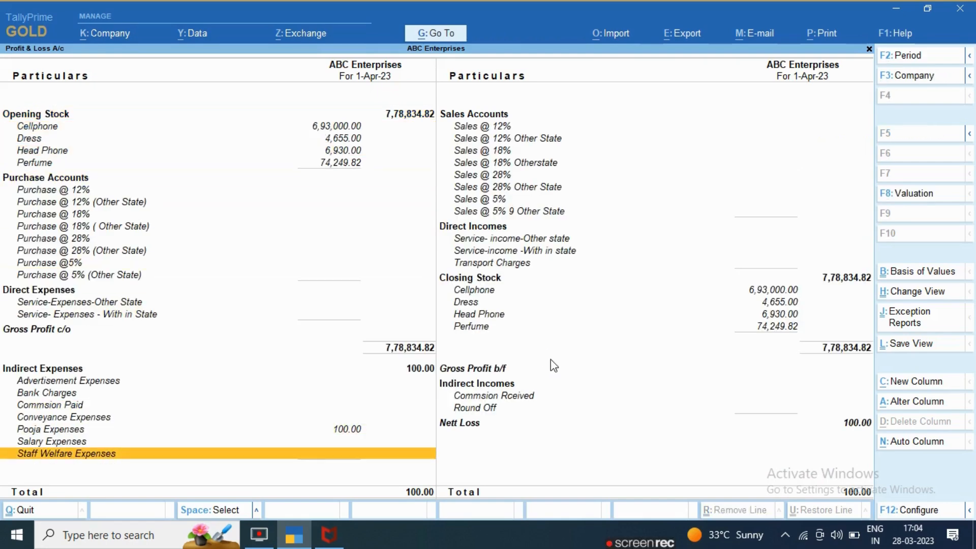
key("Up")
key("Up")
key("Up")
key("Up")
key("Up")
key("Up")
key("Up")
key("Up")
key("Up")
key("Up")
key("Up")
key("Up")
key("Up")
key("Up")
key("Up")
key("Up")
key("Up")
key("Up")
key("Up")
key("Up")
key("Up")
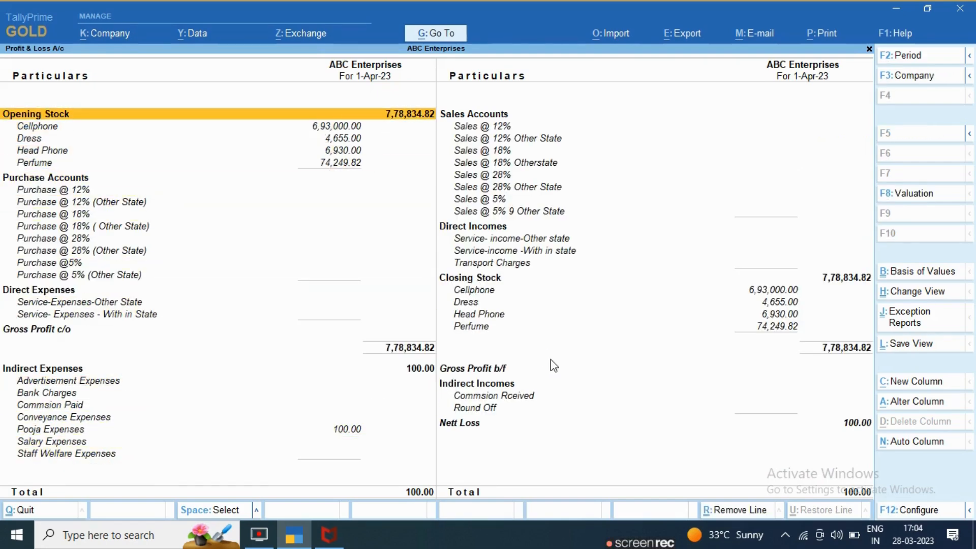
key("Escape")
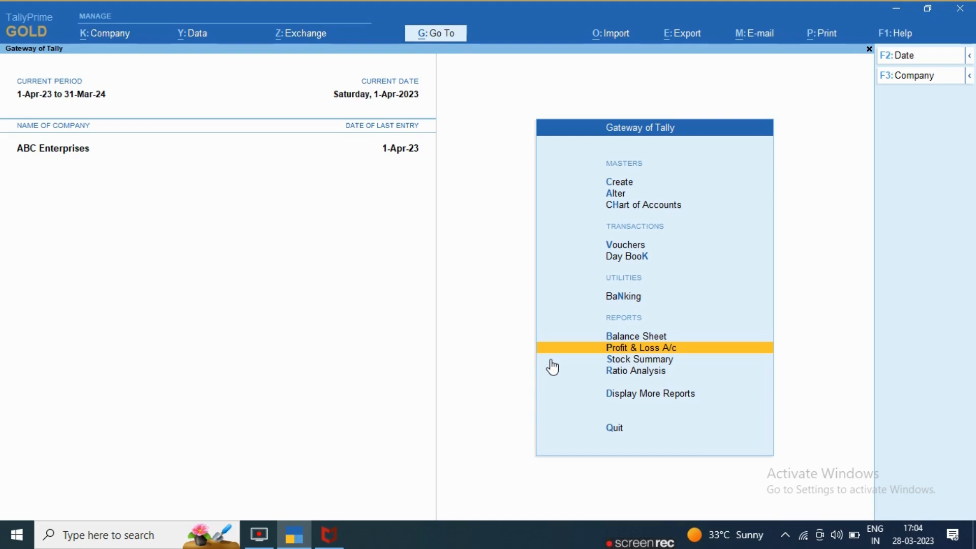
key("Up")
key("Up")
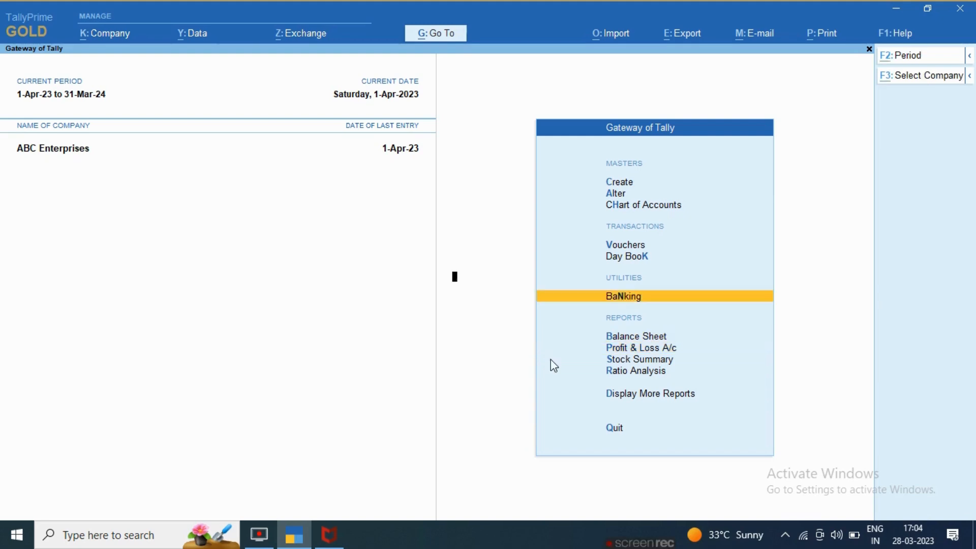
Change the current period to 1-4-2022 to 31-3-2023.
key("alt+F2")
key("BackSpace")
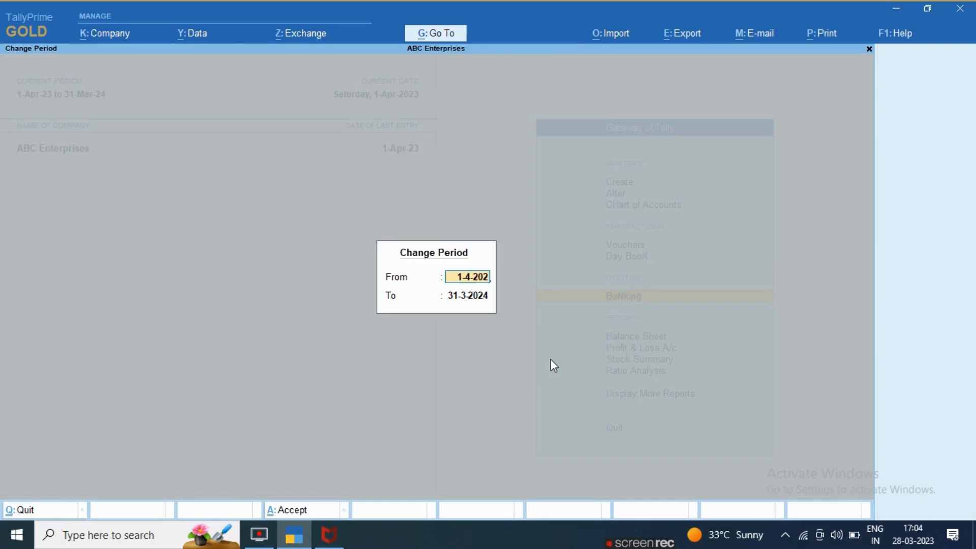
type("2")
key("Return")
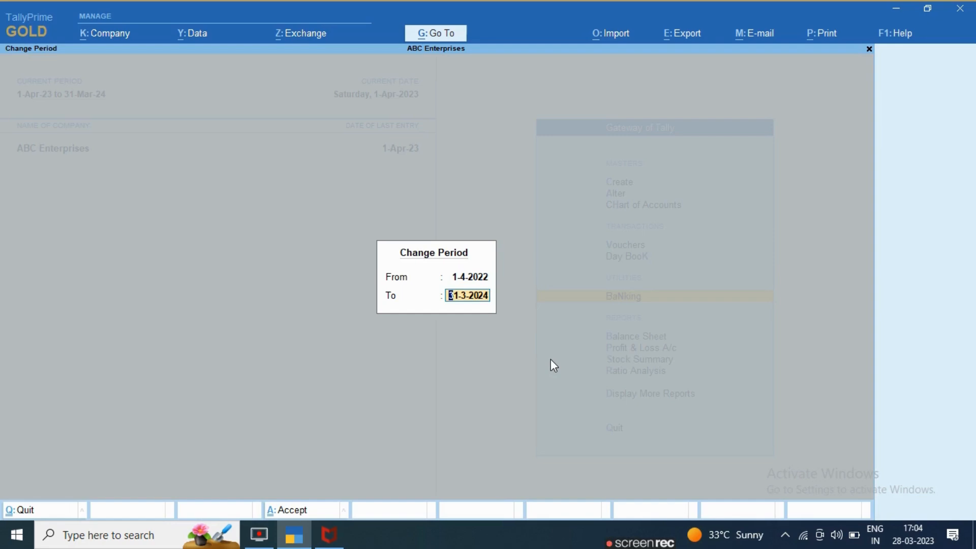
key("BackSpace")
type("3")
key("Return")
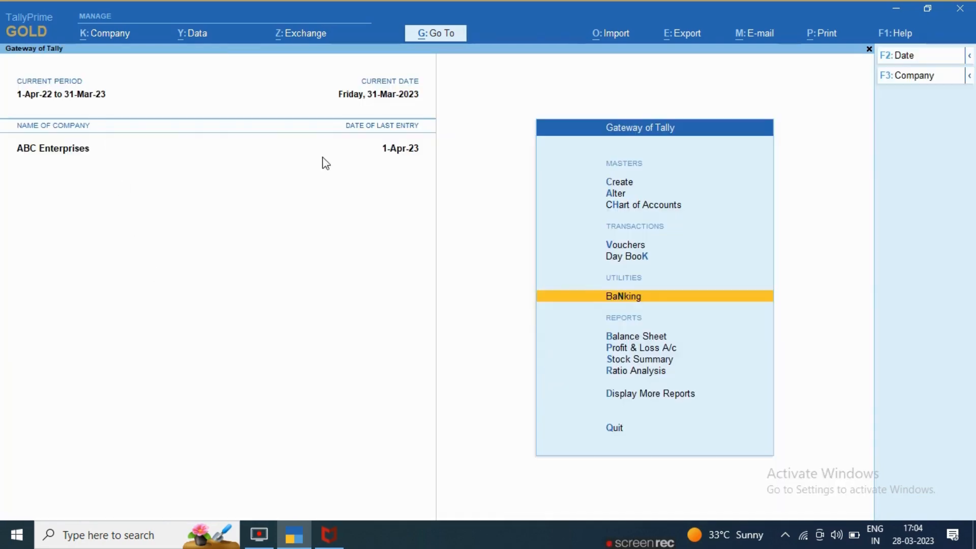
key("Up")
key("Up")
key("Return")
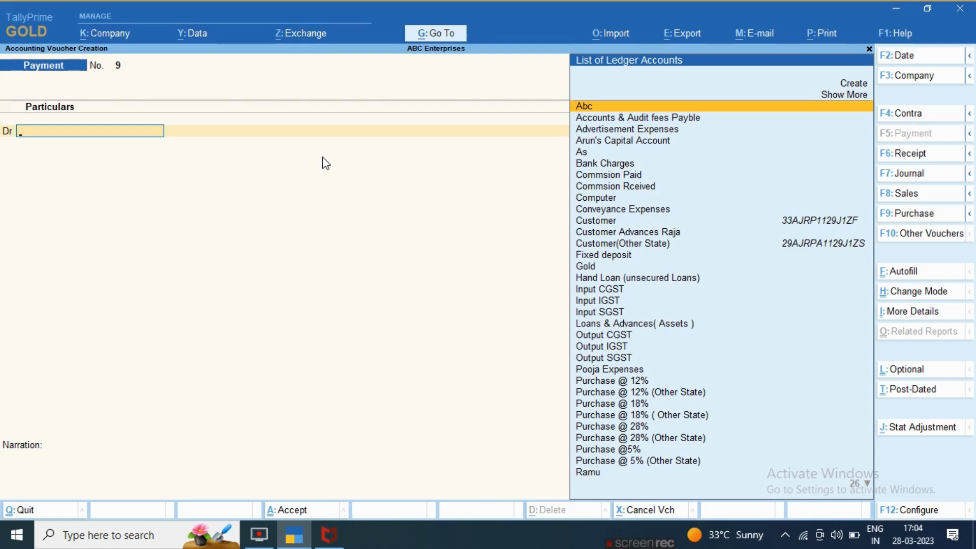
key("Escape")
key("y")
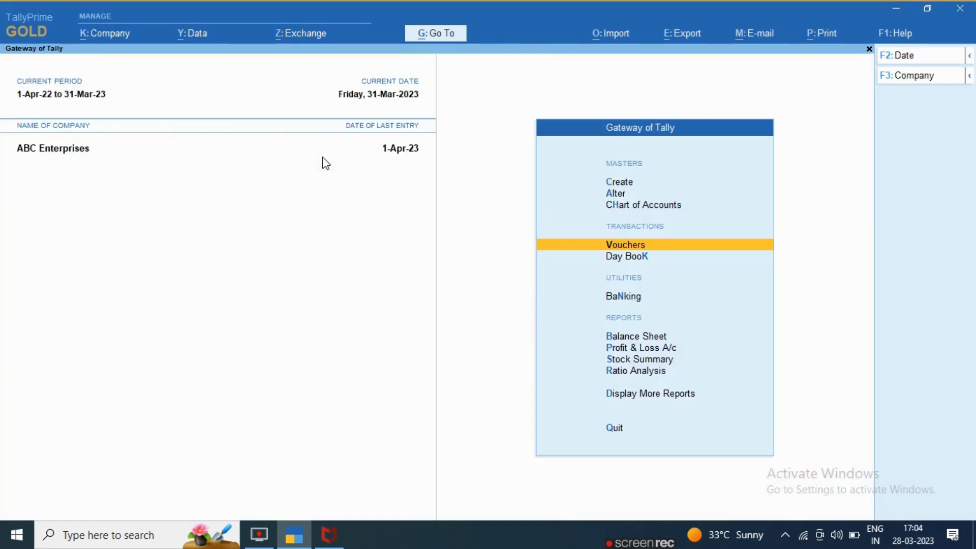
Open the Balance Sheet as at 31-Mar-23 in detailed form.
key("Down")
key("Down")
key("Down")
key("Return")
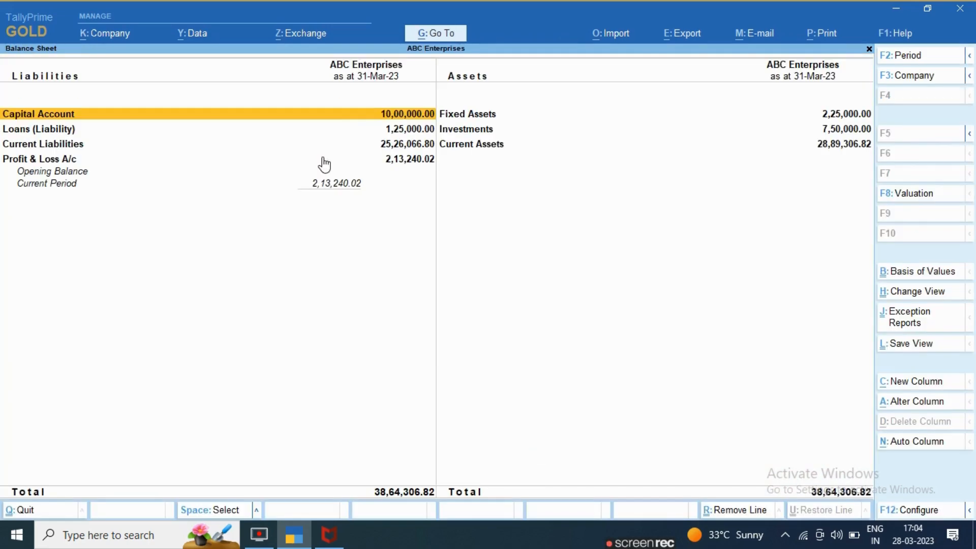
key("alt+F5")
Examine the assets side of the Balance Sheet from Fixed Assets down to Bank Accounts, then close the report.
key("Right")
key("Down")
key("Down")
key("Down")
key("Down")
key("Down")
key("Down")
key("Down")
key("Down")
key("Down")
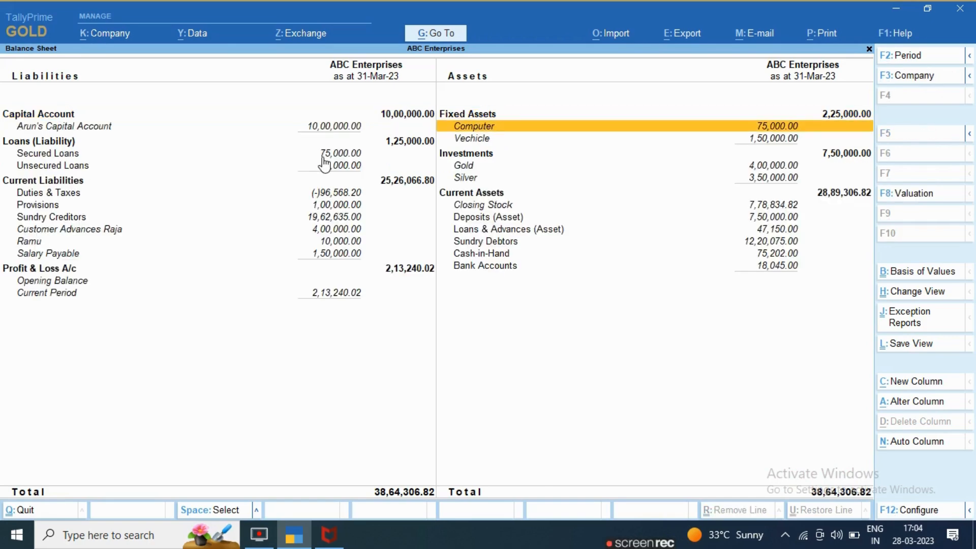
key("Down")
key("Down")
key("Down")
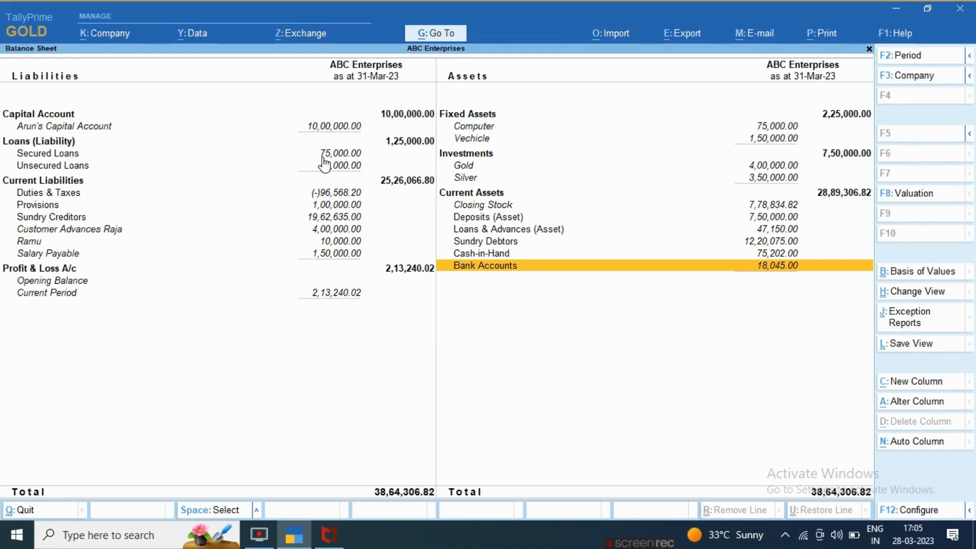
key("Escape")
Start a receipt voucher dated 31-Mar-23 and credit the Abc ledger with 1,00,000.
key("Up")
key("Up")
key("Up")
key("Return")
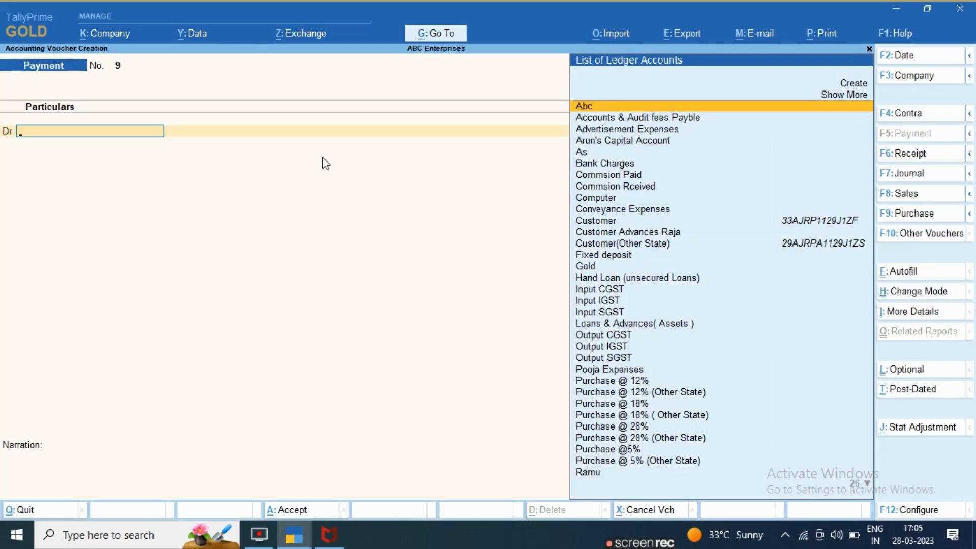
key("F6")
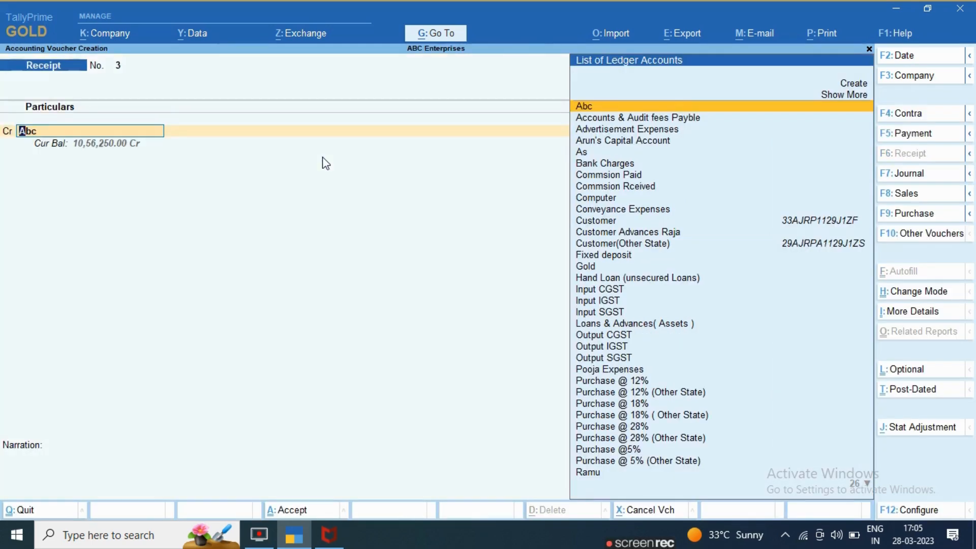
key("Return")
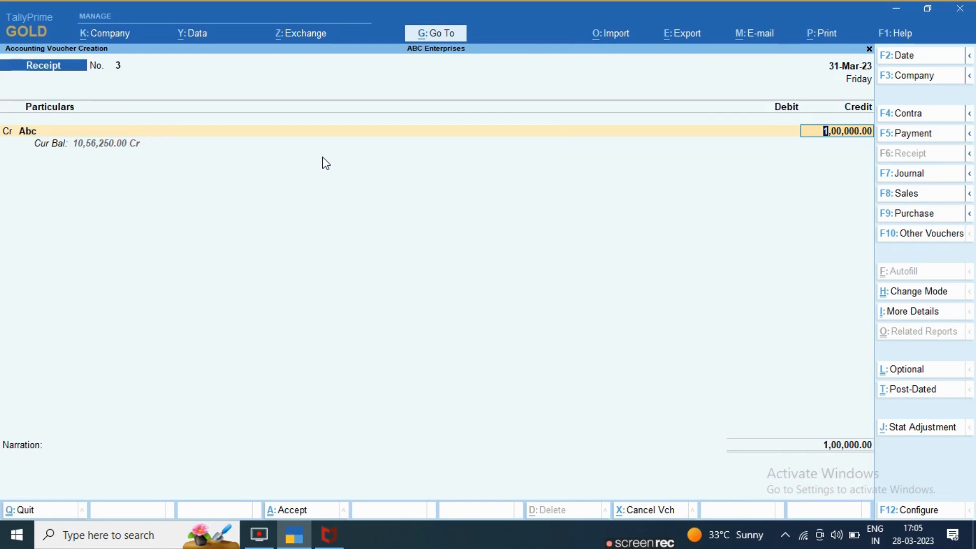
key("Return")
Debit HDFC Bank with 1,00,000, save the receipt with a blank narration and leave voucher entry.
key("Return")
key("Return")
key("Return")
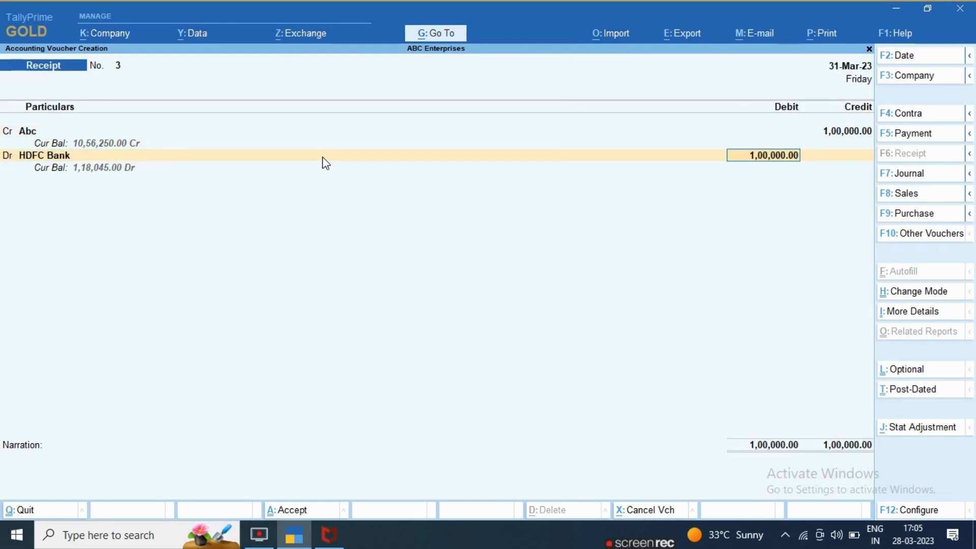
key("Return")
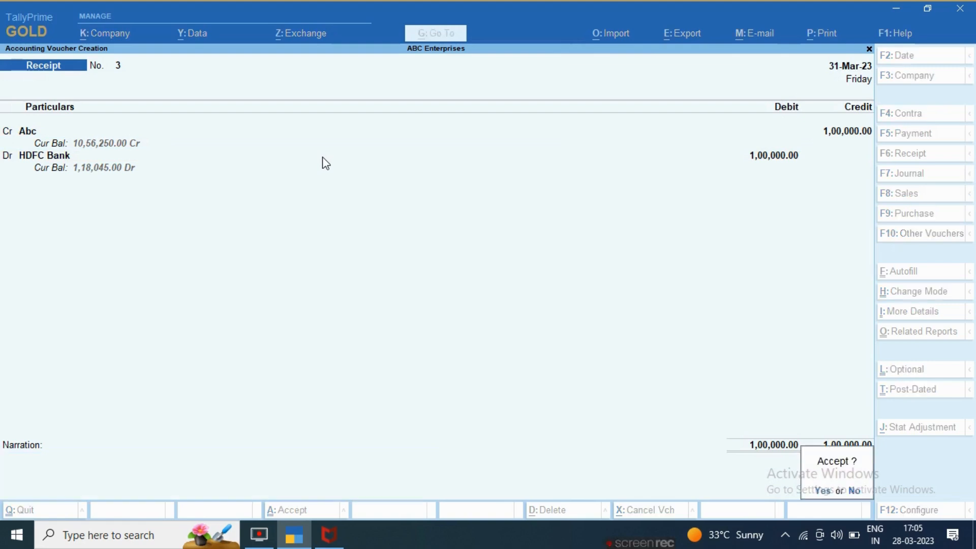
key("Return")
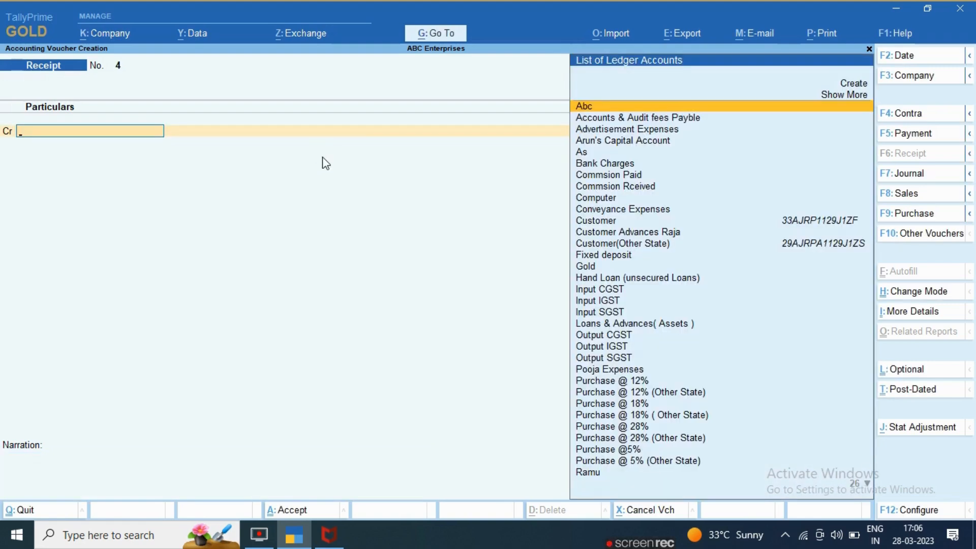
key("Escape")
Open the Balance Sheet again to check the effect of the new receipt.
key("Down")
key("Down")
key("Down")
key("Down")
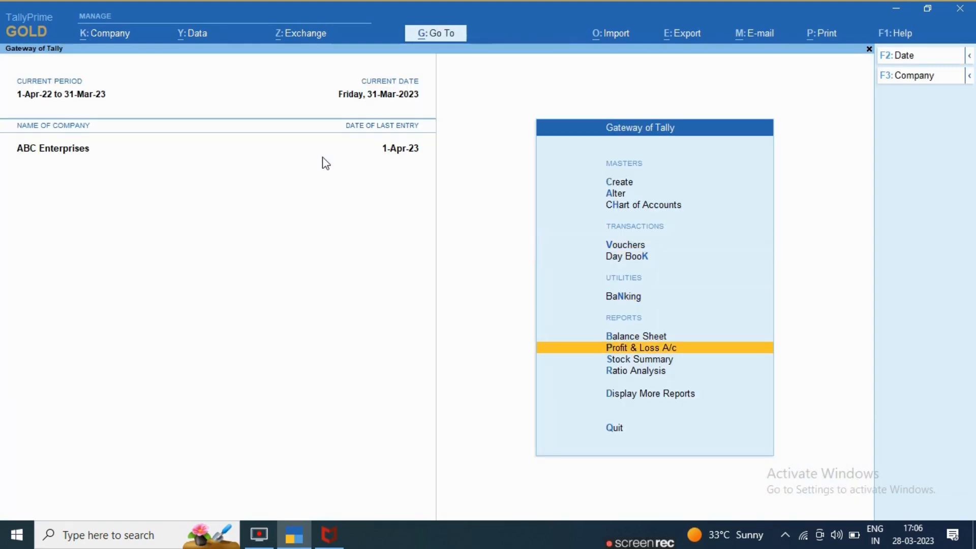
key("Return")
key("Escape")
key("Up")
key("Return")
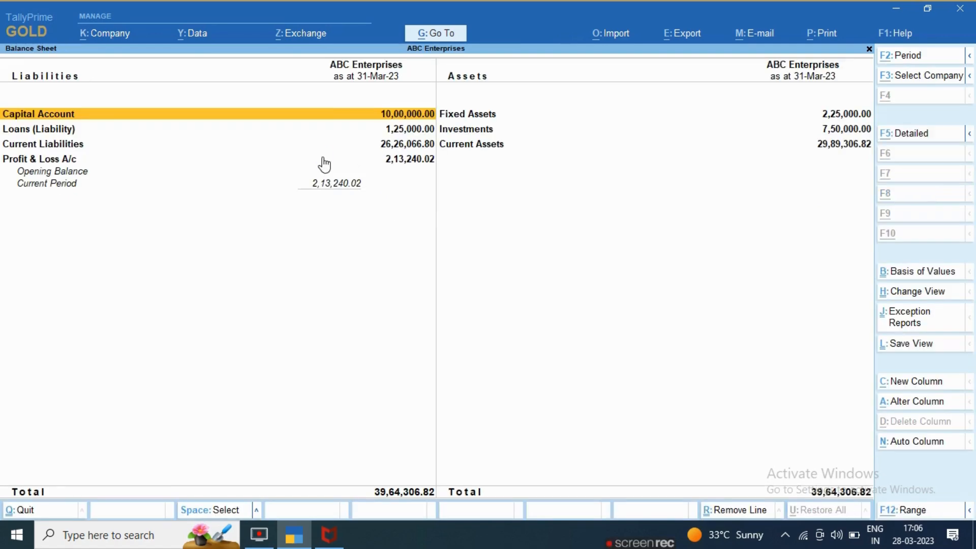
Go through the assets in the detailed Balance Sheet, from Fixed Assets down to the Bank Accounts group.
key("Right")
key("Down")
key("Down")
key("Down")
key("Down")
key("Down")
key("Down")
key("Down")
key("Down")
key("Down")
key("Down")
key("Down")
key("Down")
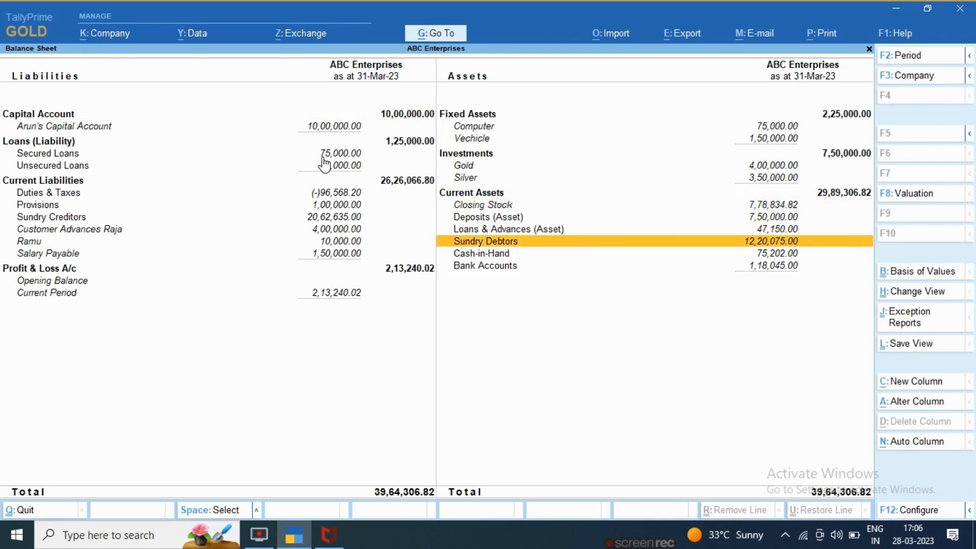
Drill down from Bank Accounts to the monthly summary of HDFC Bank, then return to the Gateway of Tally.
key("Return")
key("Return")
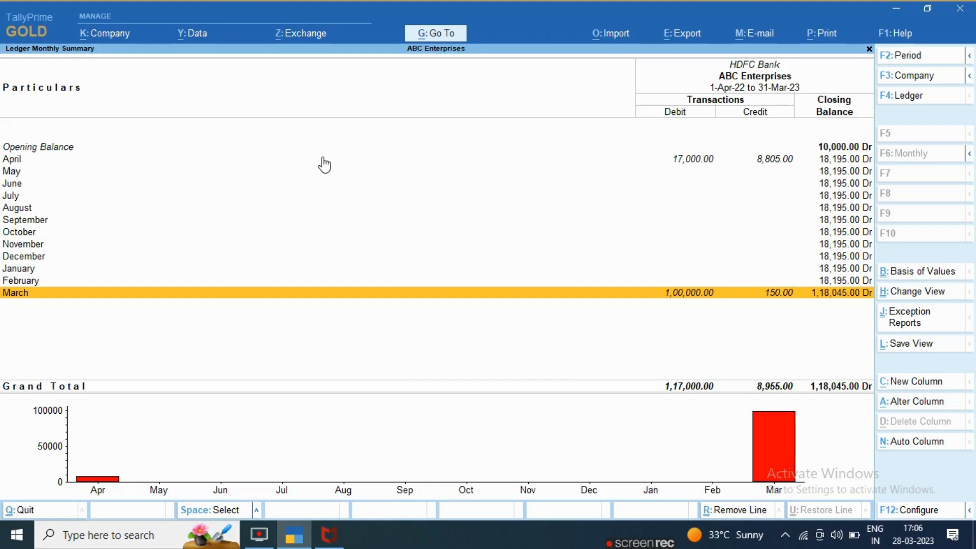
key("Escape")
key("Escape")
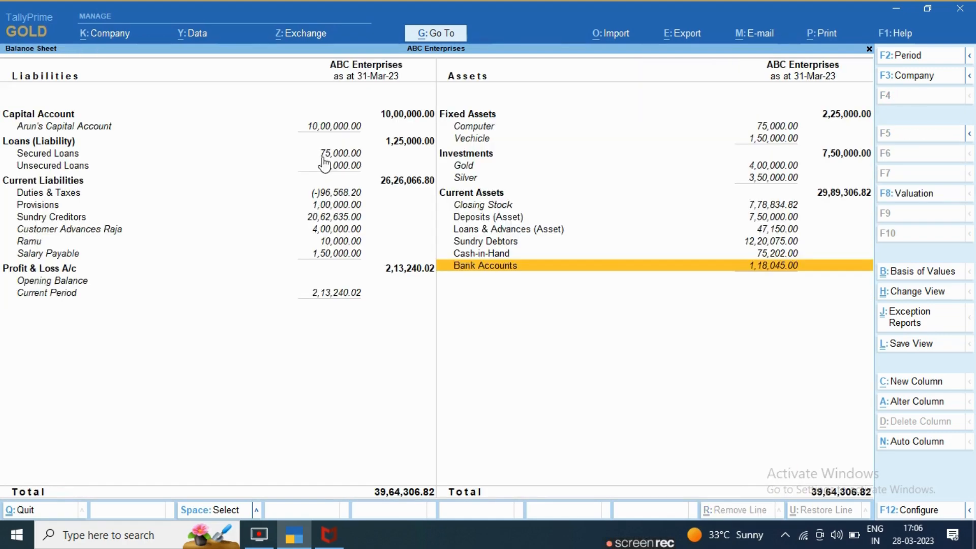
key("Escape")
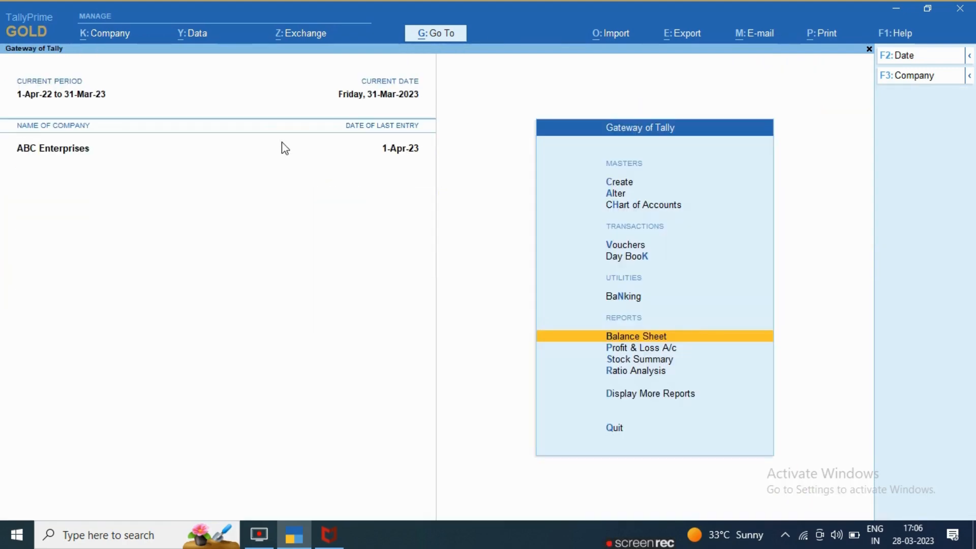